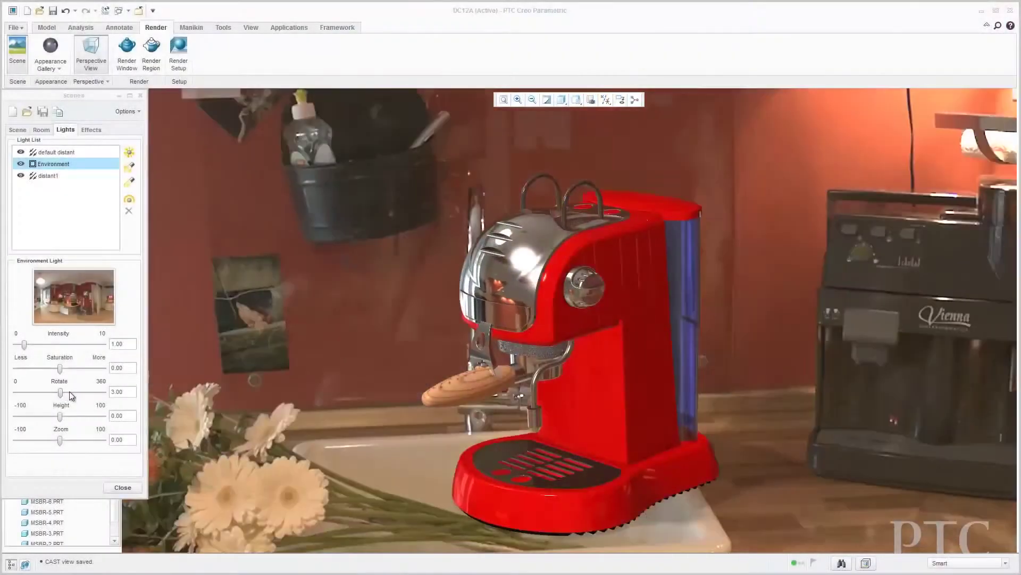
Rotate the kitchen backdrop, zoom it to 21, and open js748_kopfschwingbr_kpl.sldasm
left_click_drag(63, 394, 59, 416)
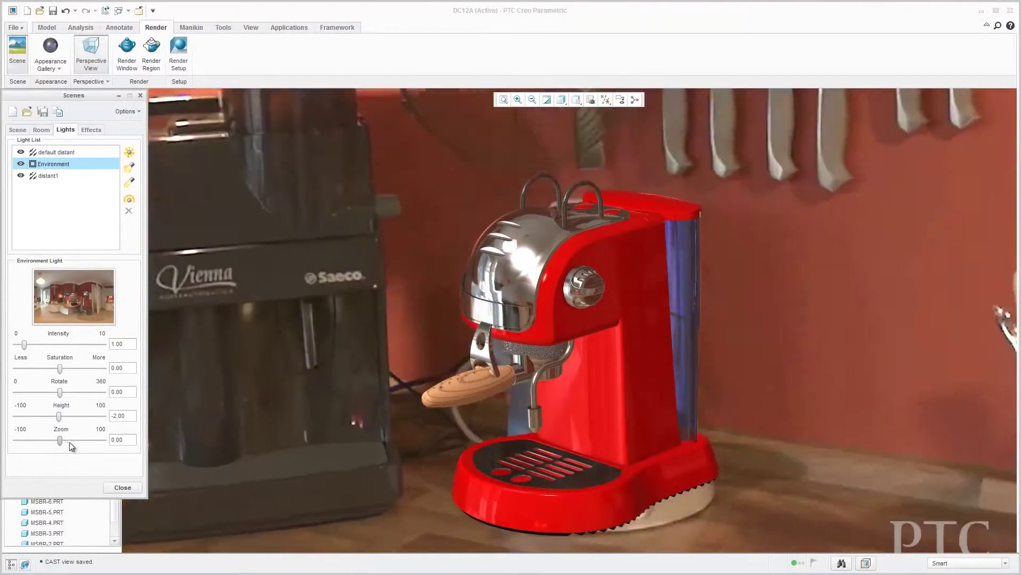
left_click(69, 441)
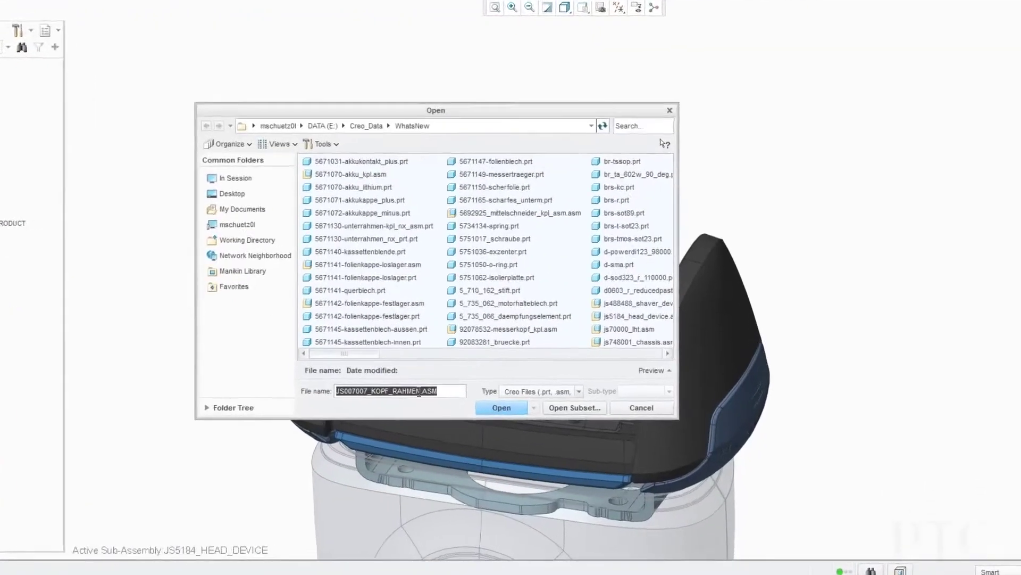
left_click(536, 391)
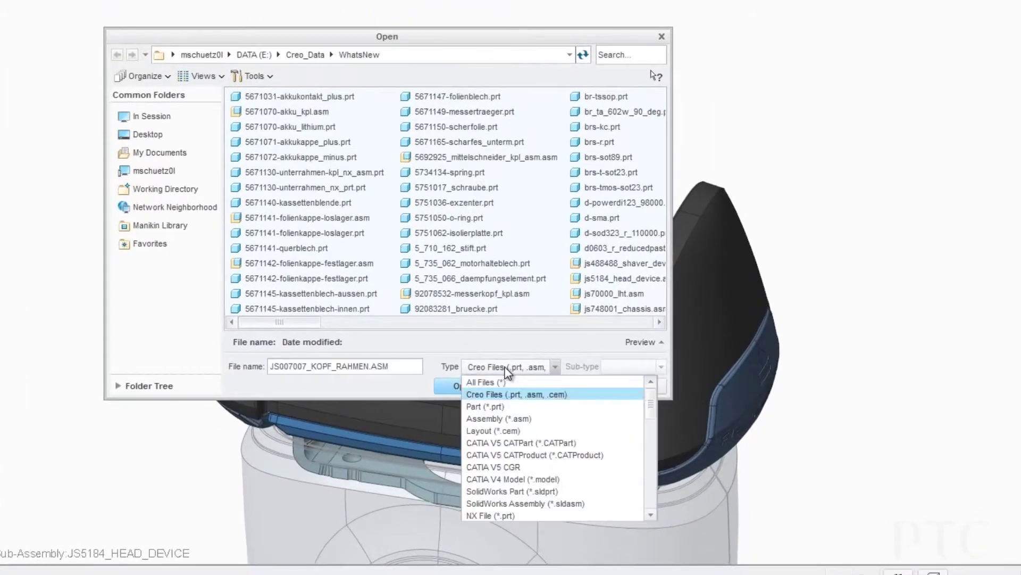
left_click(514, 503)
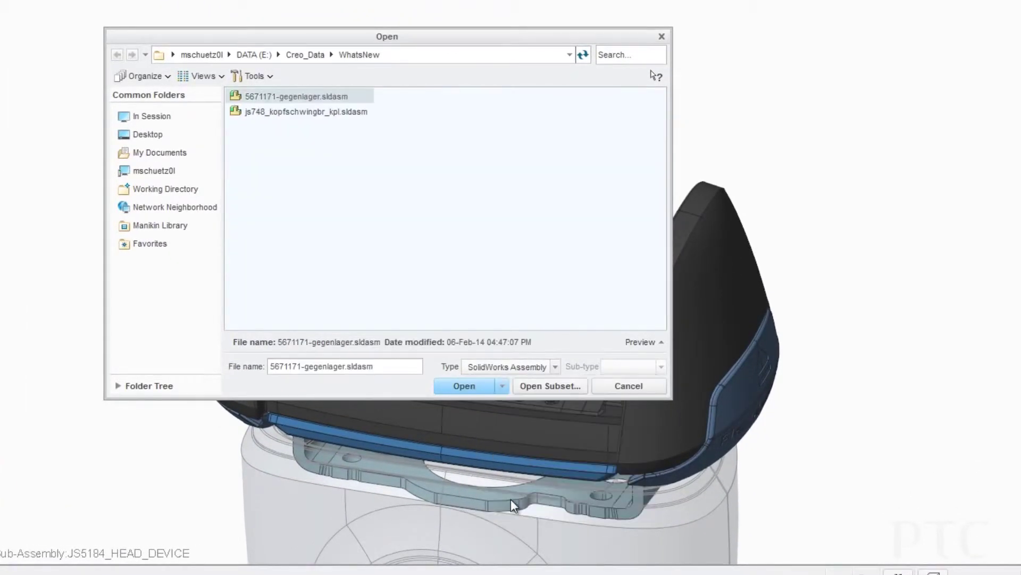
left_click(367, 112)
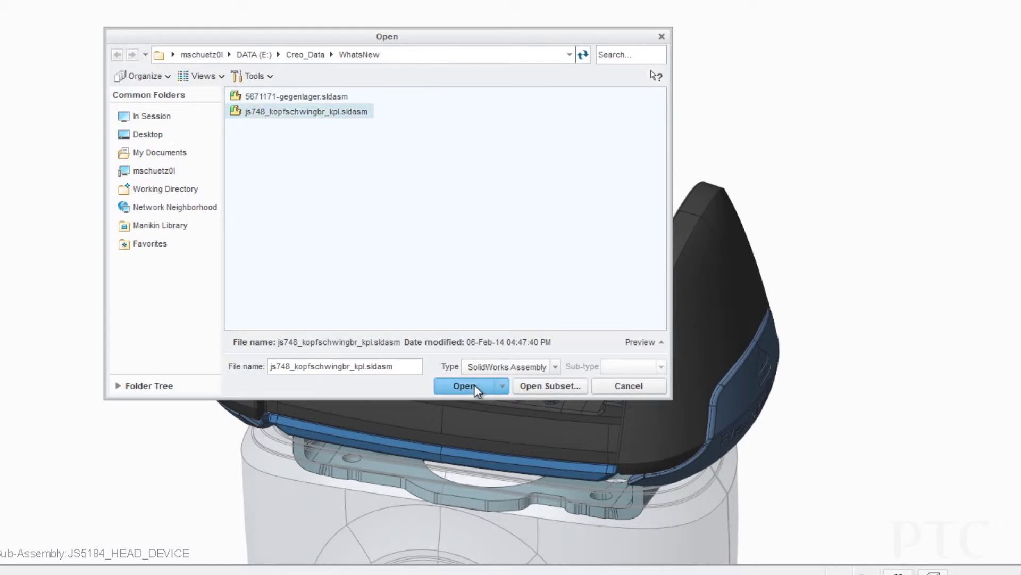
left_click(468, 385)
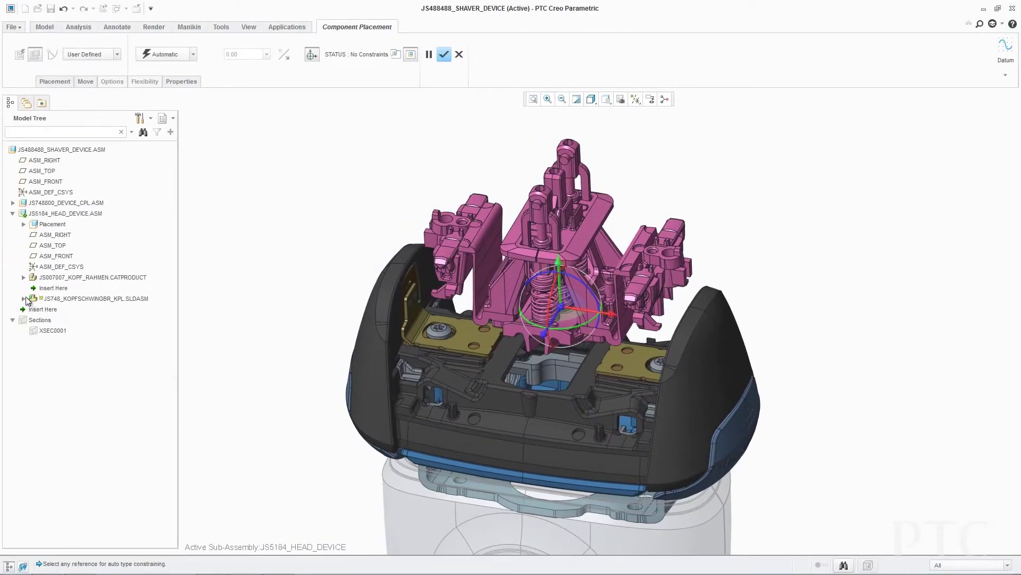
Make the component's ASM_RIGHT and ASM_FRONT planes coincident with the head assembly's
left_click(24, 299)
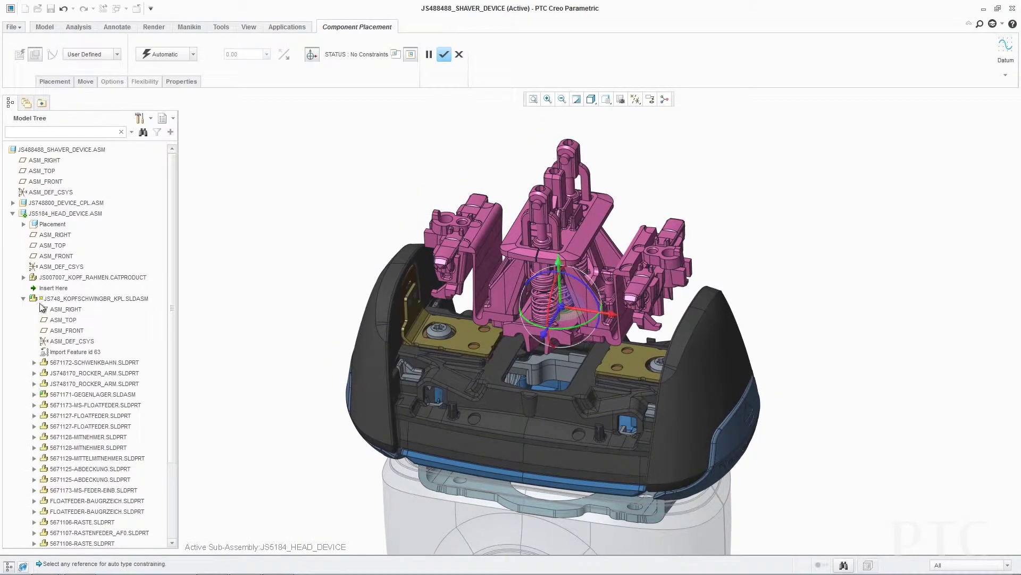
left_click(56, 235)
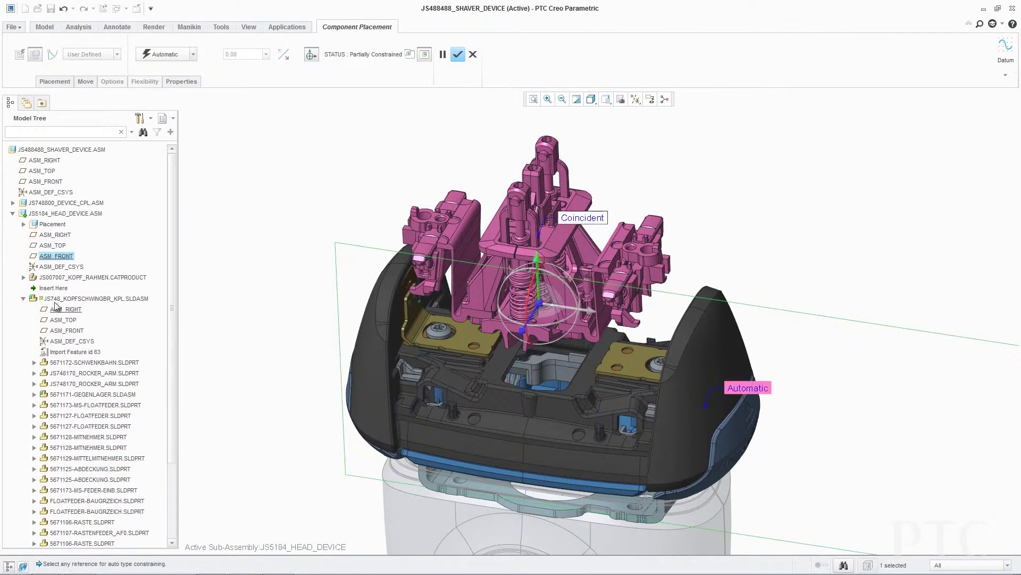
left_click(58, 330)
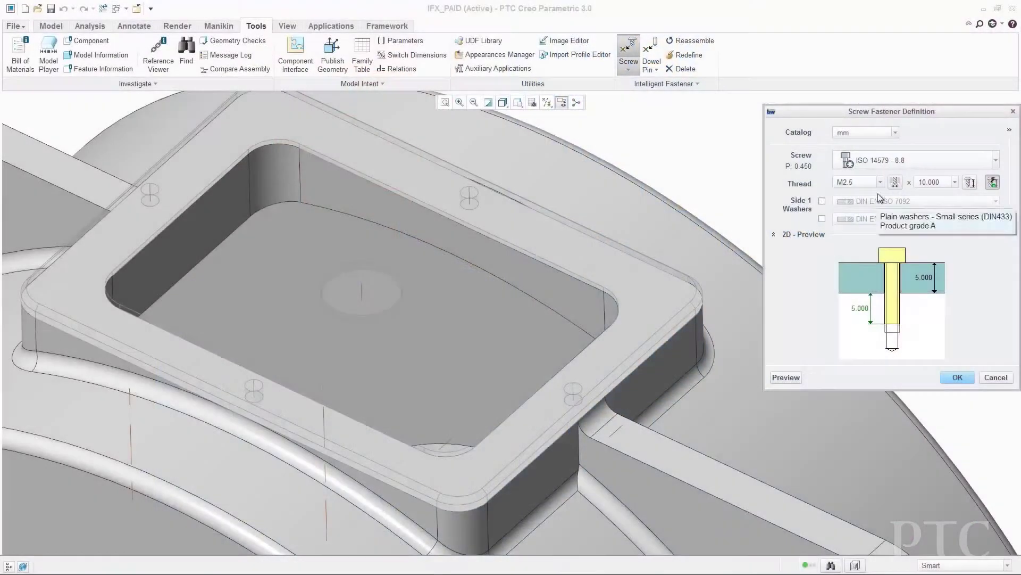
Place ISO 14579 M5 screws with Side 1 washers into the selected plate hole
left_click(576, 385)
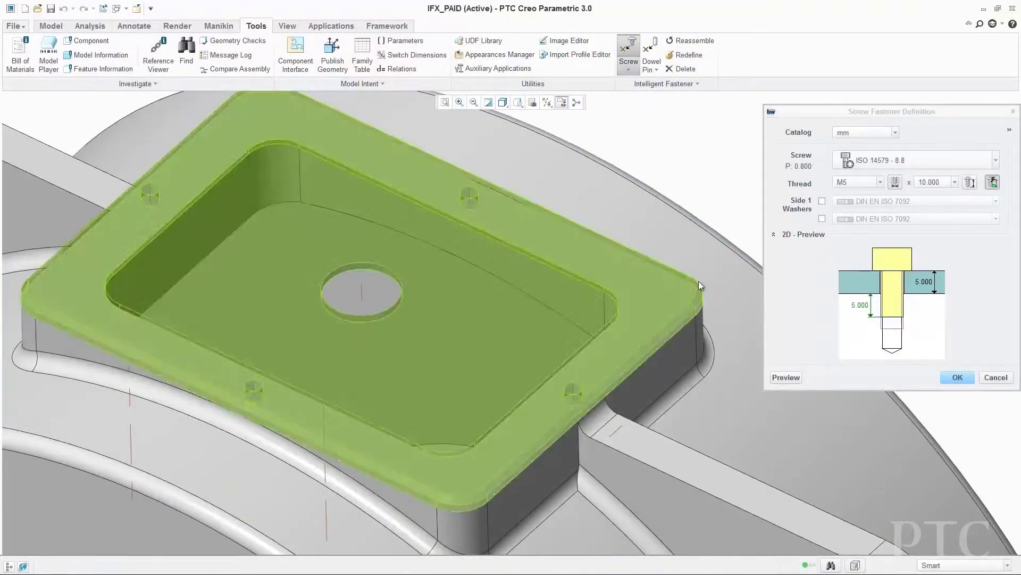
left_click(822, 202)
left_click(958, 376)
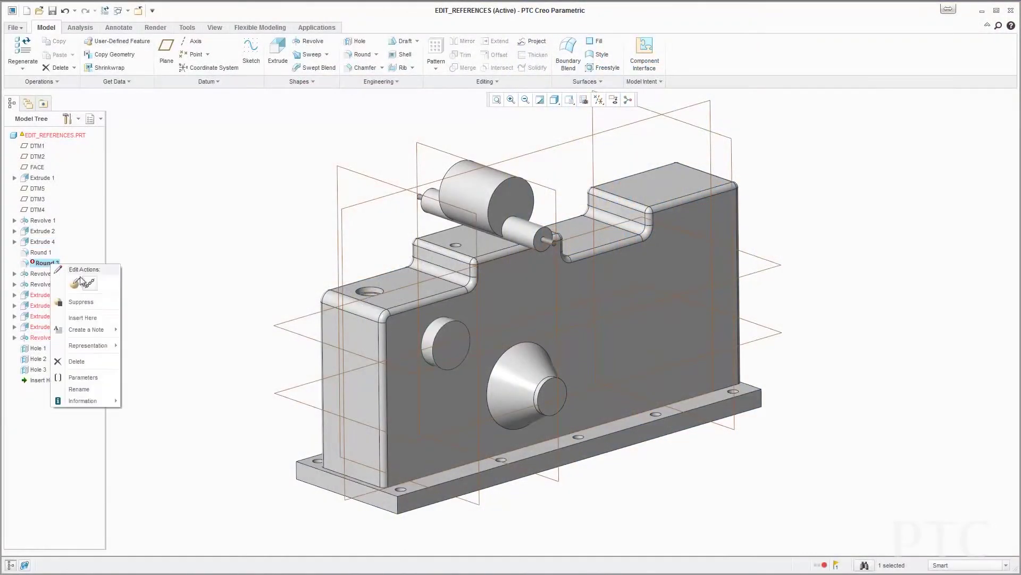
Edit Round 3's references to a replacement edge and regenerate the part
left_click(81, 281)
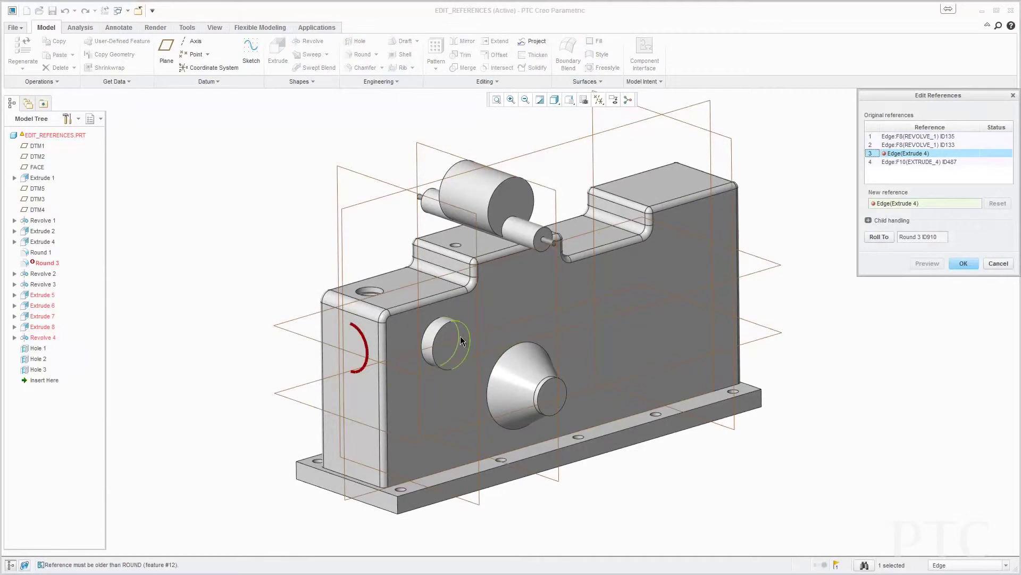
left_click(964, 263)
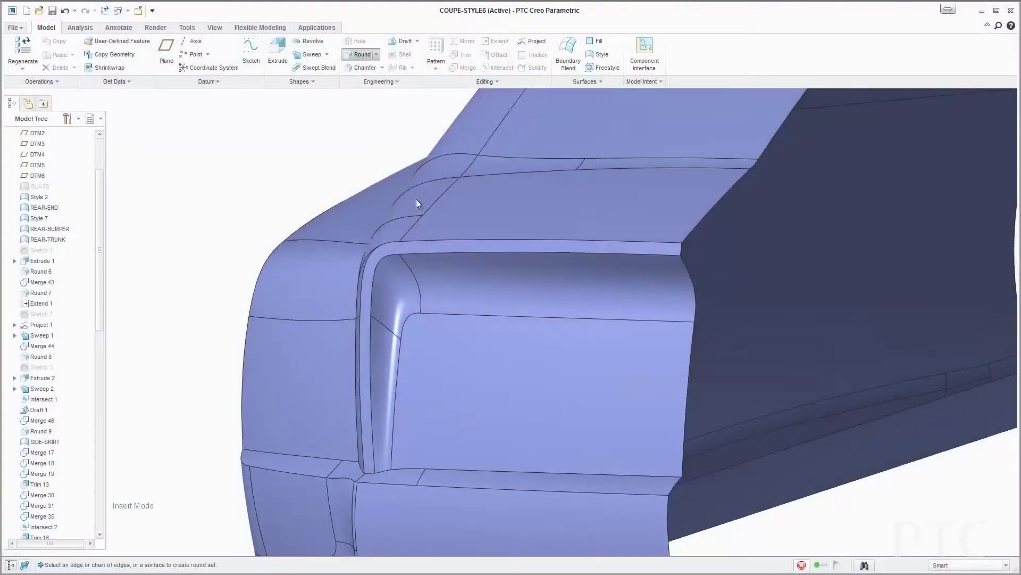
Switch the car body edge round to Chordal, changing its value from 7.50 to 6.56
left_click(444, 255)
scroll(373, 482, "down", 5)
right_click(374, 475)
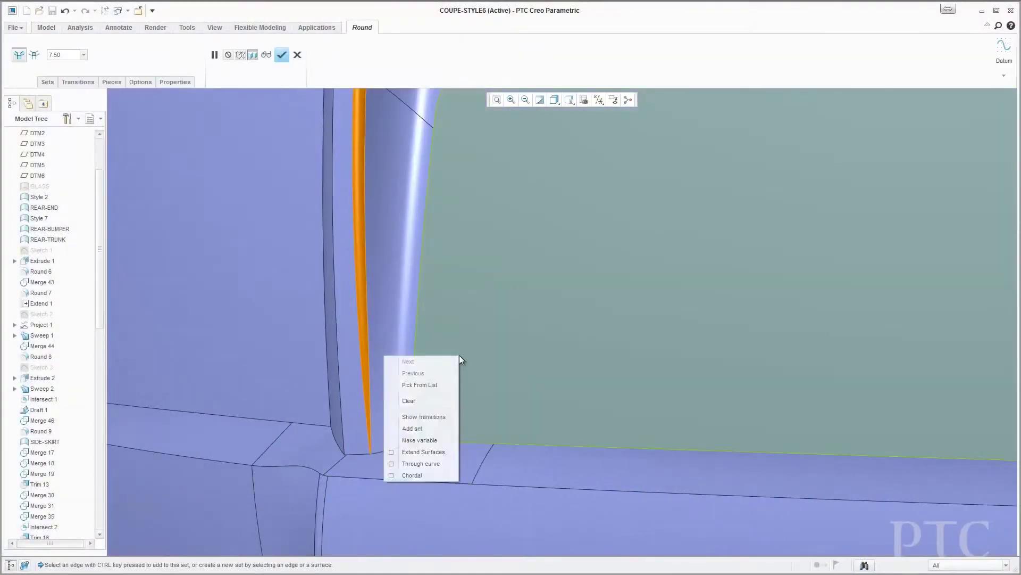
left_click(420, 475)
middle_click_drag(409, 462, 428, 452)
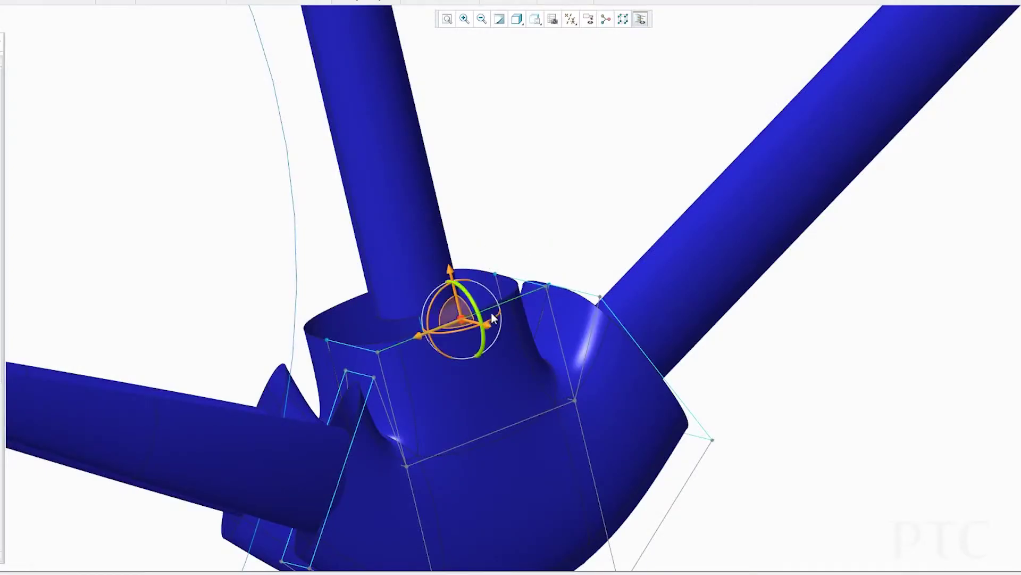
Move the dragger to the left vertex and set the gap connection to Tangent
right_click(539, 209)
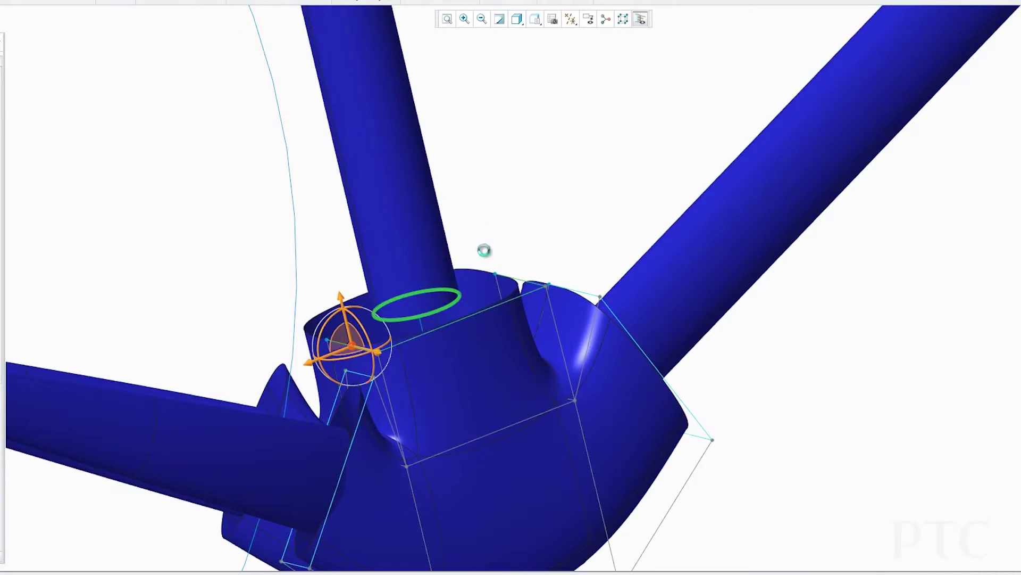
right_click(439, 317)
left_click(420, 420)
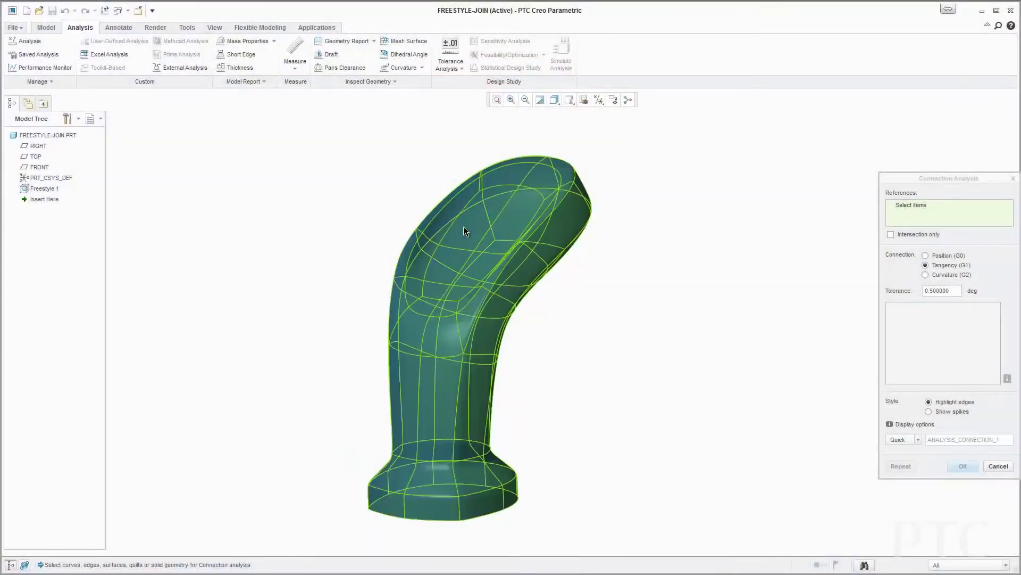
Analyse Quilt F5 for Tangency (G1) with green edge highlighting turned off
left_click(464, 226)
middle_click_drag(531, 340, 513, 335)
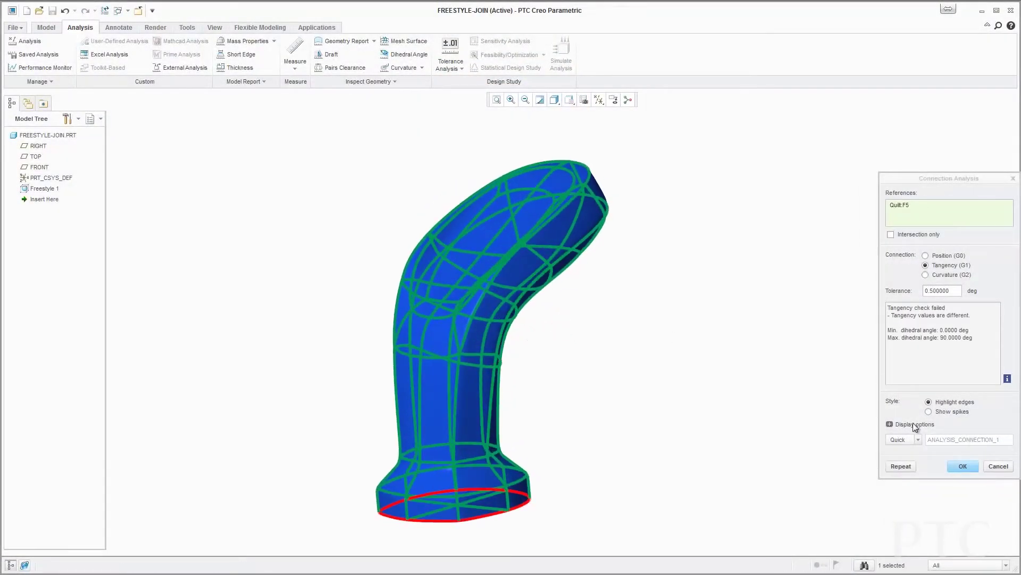
left_click(915, 425)
left_click(912, 456)
left_click(893, 424)
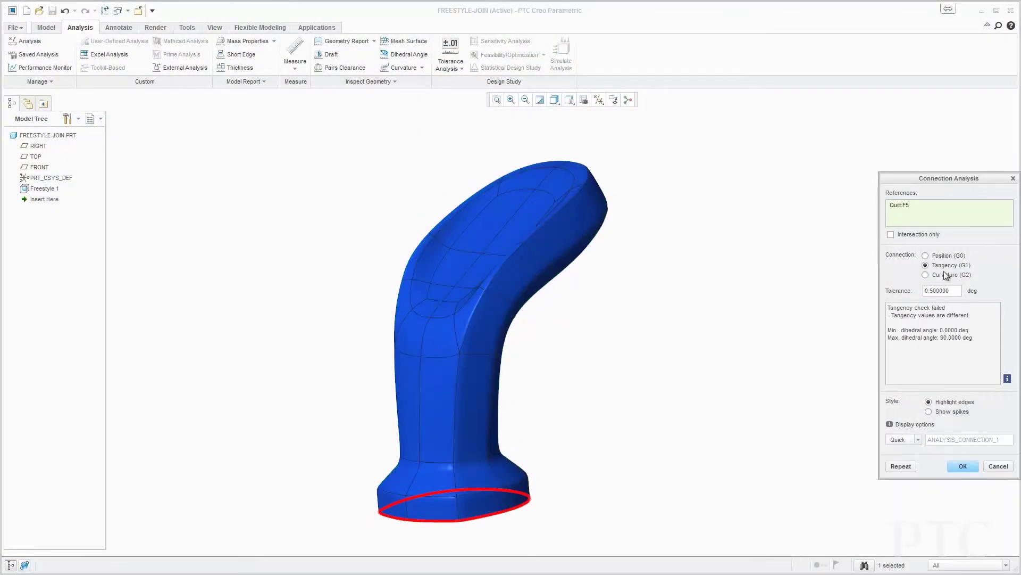
middle_click_drag(479, 234, 492, 206)
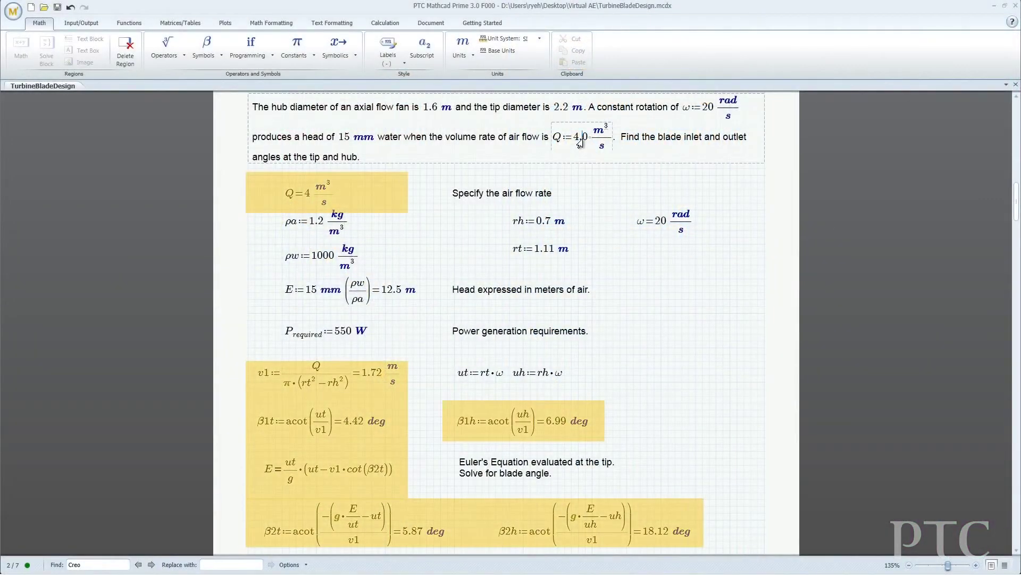
Delete the trailing 0 from Q:=4.0 in the problem statement
key("Delete")
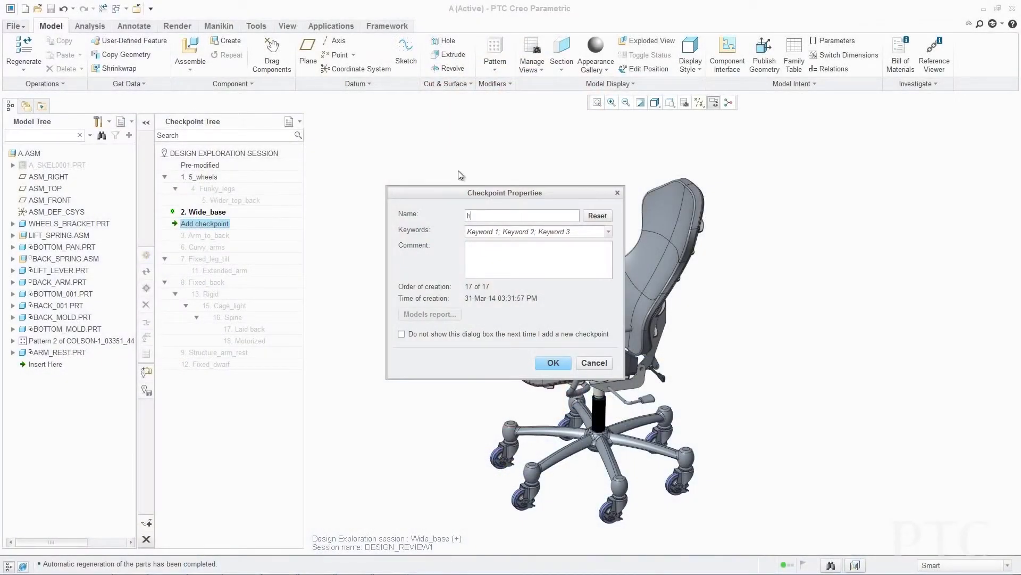
Save a 'heavy duty' checkpoint, then activate checkpoint 9. Structure_arm_rest
type("eavy duty")
key("Return")
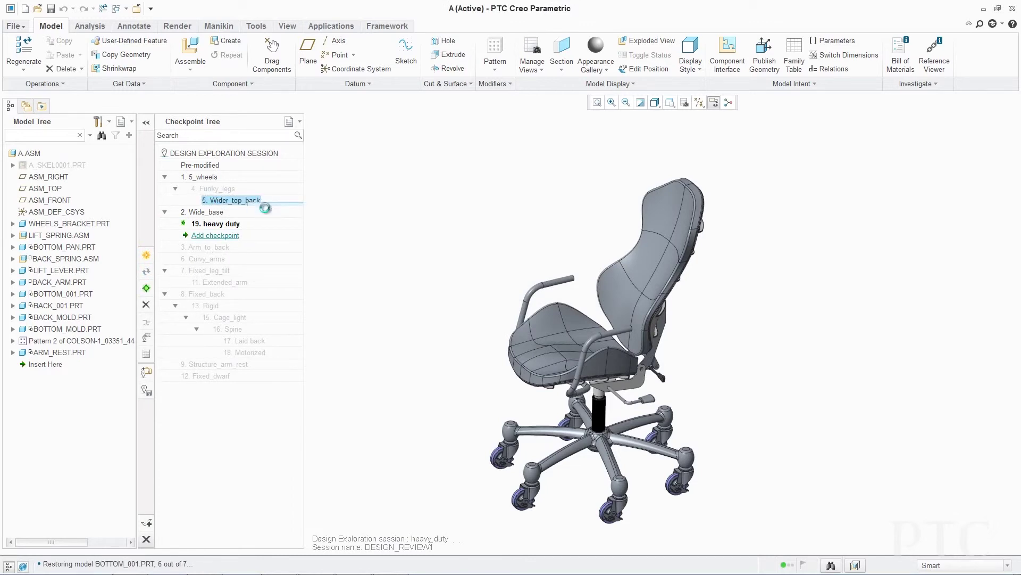
right_click(227, 364)
left_click(246, 372)
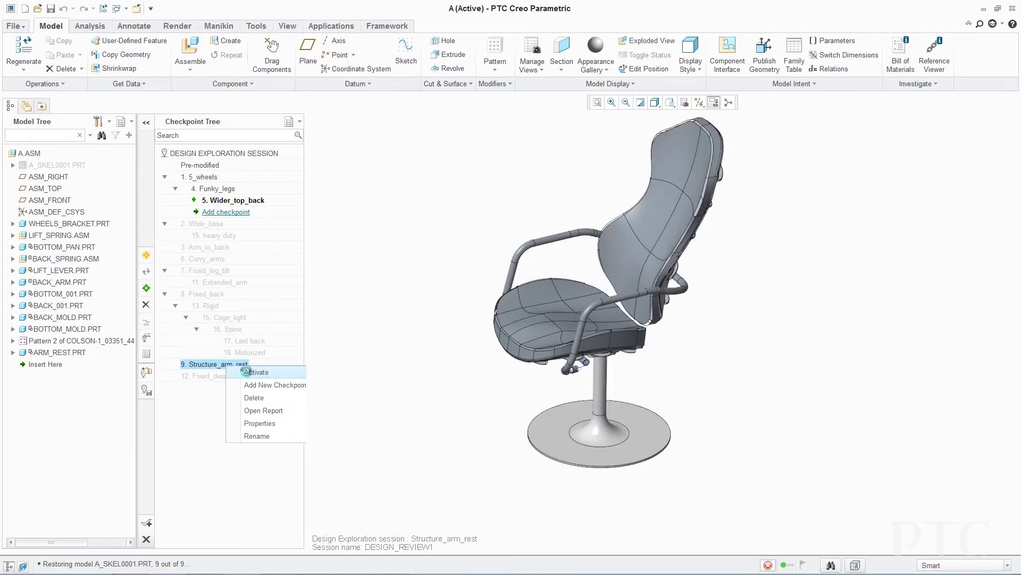